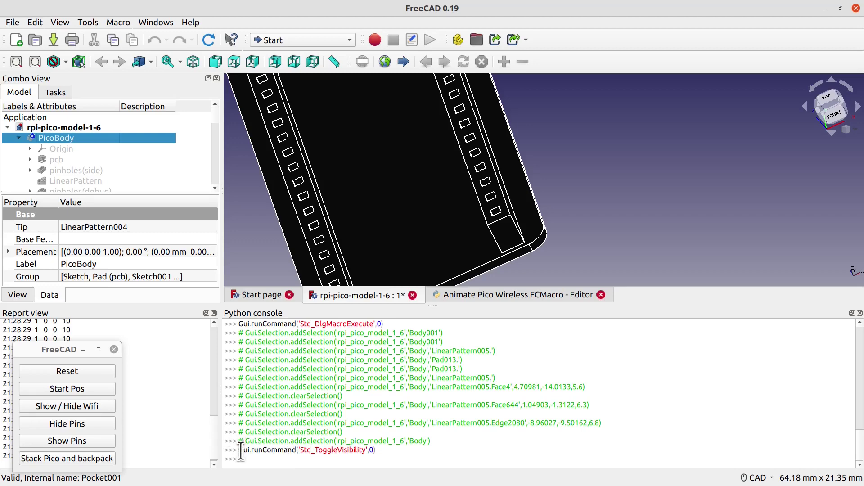
Bring up the Animate Pico Wireless macro source and scroll through its movement functions.
{"action": "left_click", "coordinate": [495, 295]}
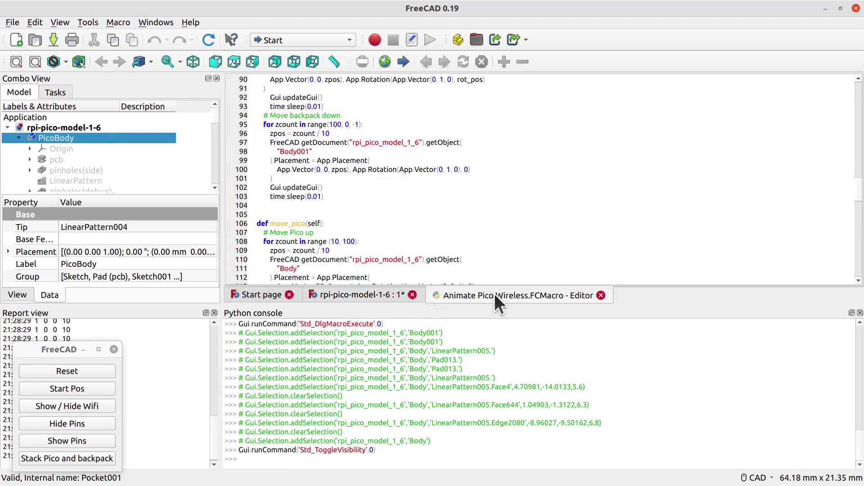
{"action": "scroll", "coordinate": [394, 203], "scroll_direction": "up", "scroll_amount": 9}
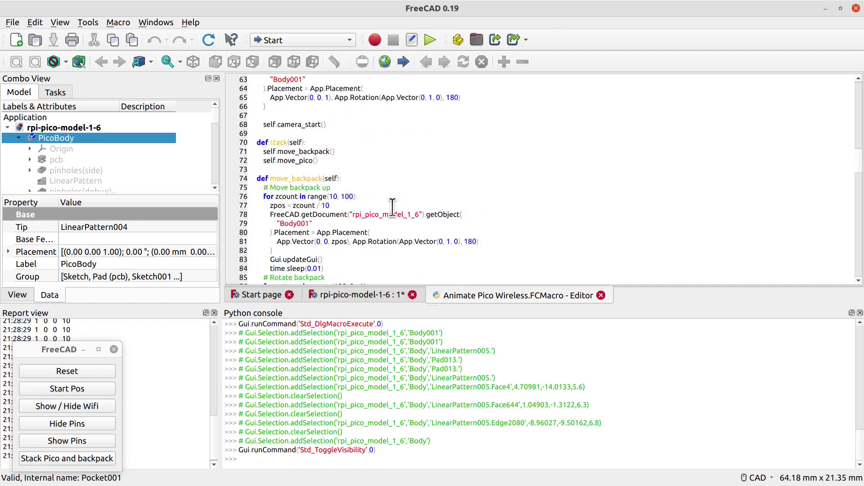
{"action": "scroll", "coordinate": [392, 207], "scroll_direction": "up", "scroll_amount": 3}
{"action": "scroll", "coordinate": [387, 211], "scroll_direction": "up", "scroll_amount": 10}
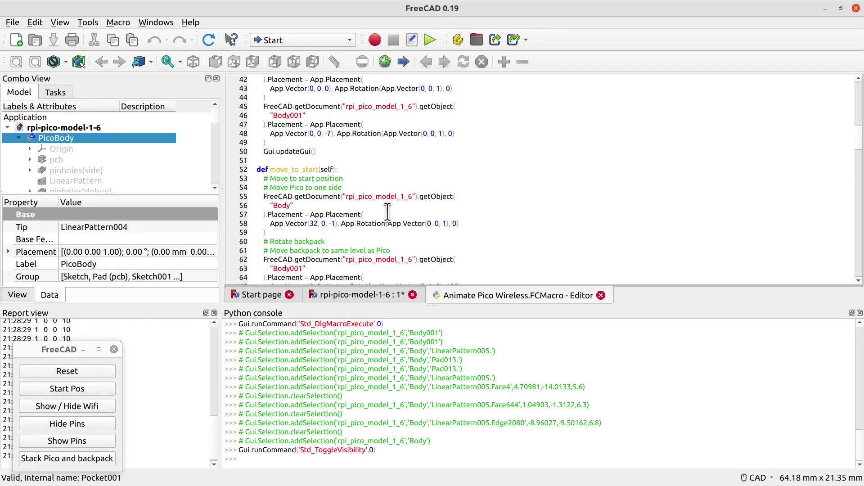
{"action": "scroll", "coordinate": [387, 212], "scroll_direction": "up", "scroll_amount": 3}
{"action": "scroll", "coordinate": [387, 212], "scroll_direction": "down", "scroll_amount": 18}
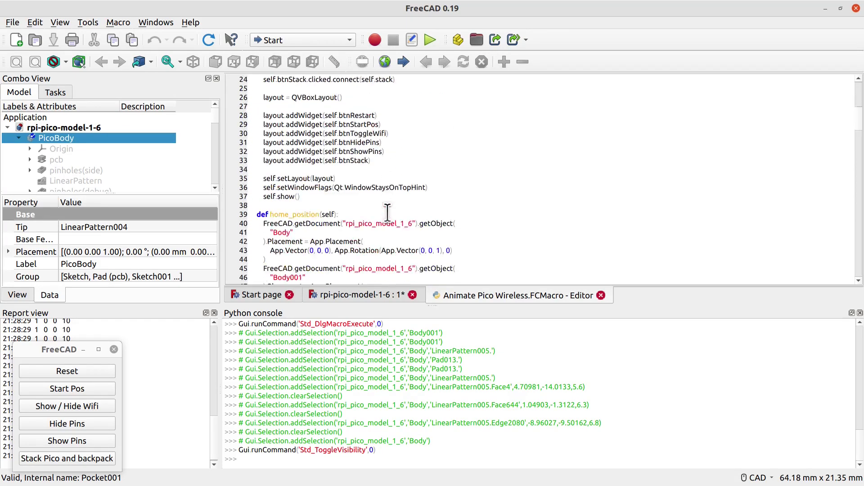
{"action": "scroll", "coordinate": [387, 211], "scroll_direction": "down", "scroll_amount": 2}
{"action": "scroll", "coordinate": [387, 212], "scroll_direction": "up", "scroll_amount": 1}
{"action": "scroll", "coordinate": [387, 212], "scroll_direction": "down", "scroll_amount": 7}
{"action": "scroll", "coordinate": [387, 212], "scroll_direction": "down", "scroll_amount": 8}
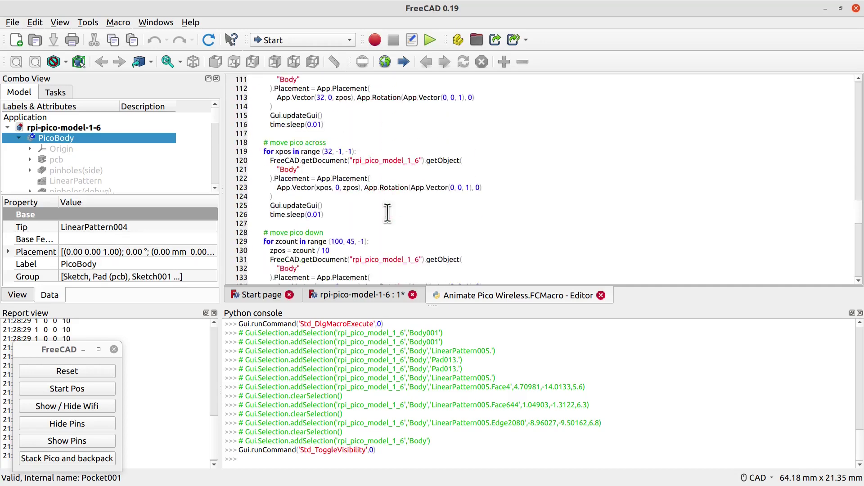
{"action": "scroll", "coordinate": [387, 211], "scroll_direction": "up", "scroll_amount": 20}
{"action": "scroll", "coordinate": [387, 212], "scroll_direction": "down", "scroll_amount": 1}
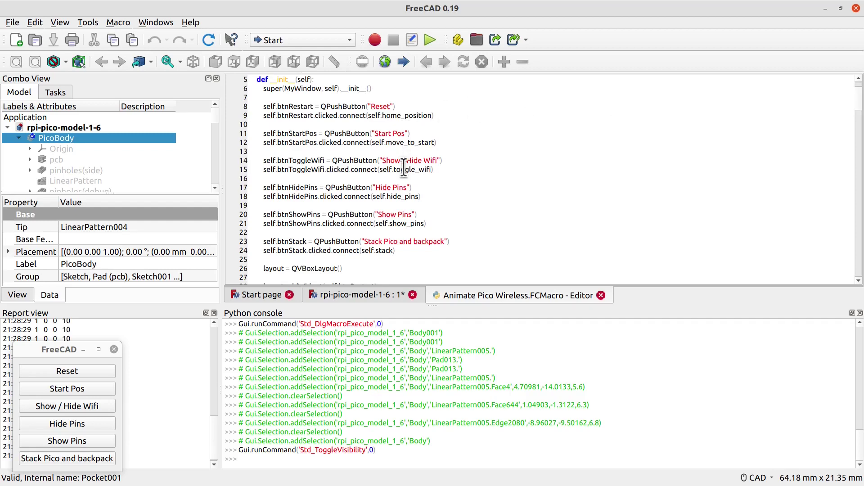
Point out lines in the Python console, then scroll down to the toggle_wifi and show_pins functions.
{"action": "left_click_drag", "start_coordinate": [861, 116], "coordinate": [855, 235]}
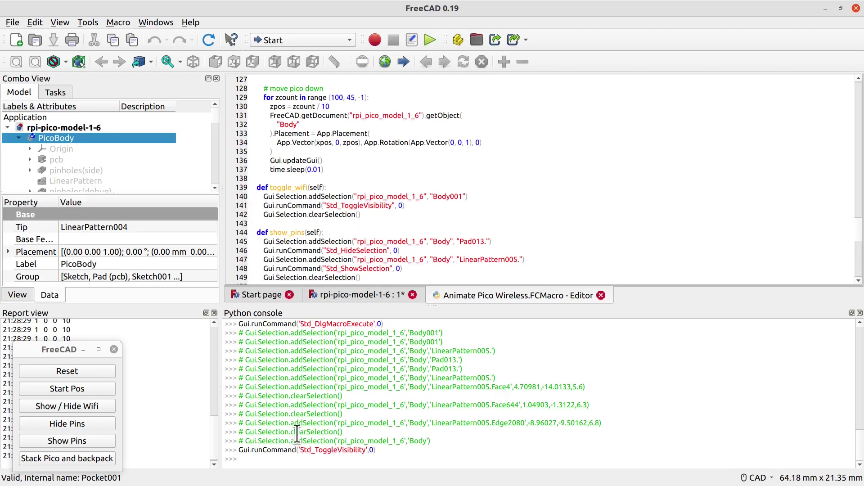
{"action": "left_click_drag", "start_coordinate": [243, 441], "coordinate": [345, 448]}
{"action": "left_click", "coordinate": [346, 446]}
{"action": "scroll", "coordinate": [210, 144], "scroll_direction": "down", "scroll_amount": 10}
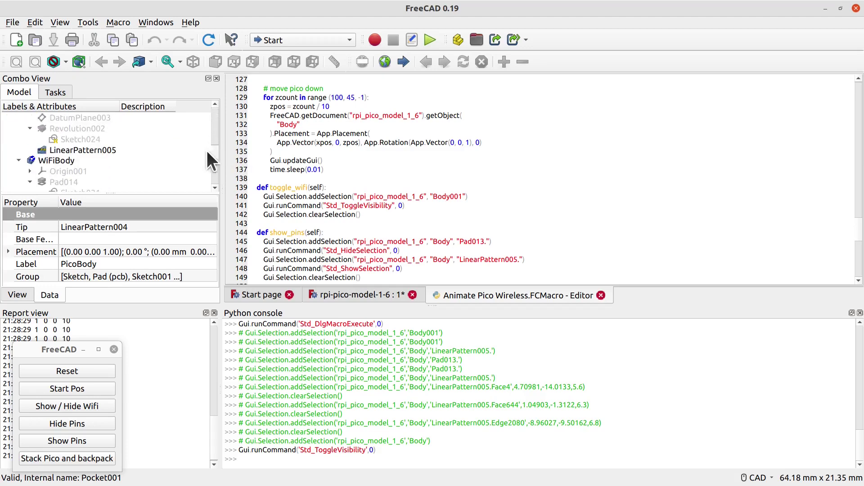
Select WiFiBody, then find LinearPattern005 (3 occurrences, 5.10 mm) in the tree and view its properties.
{"action": "left_click", "coordinate": [57, 160]}
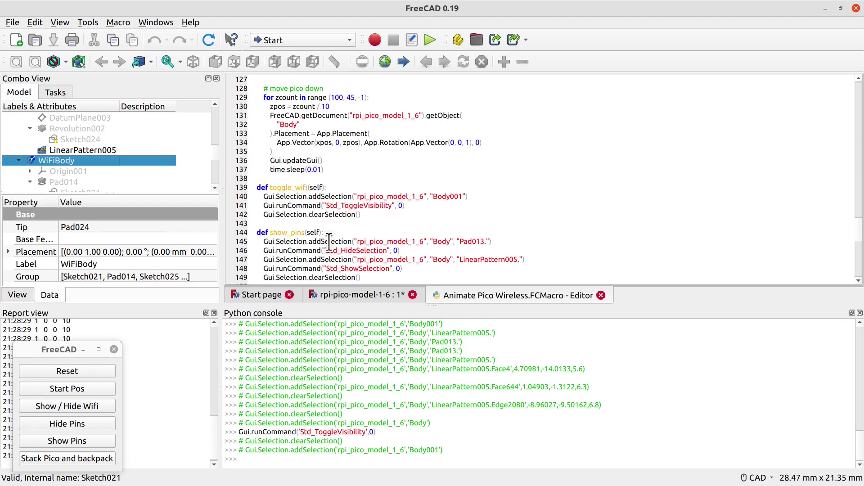
{"action": "scroll", "coordinate": [398, 231], "scroll_direction": "down", "scroll_amount": 4}
{"action": "scroll", "coordinate": [399, 248], "scroll_direction": "up", "scroll_amount": 2}
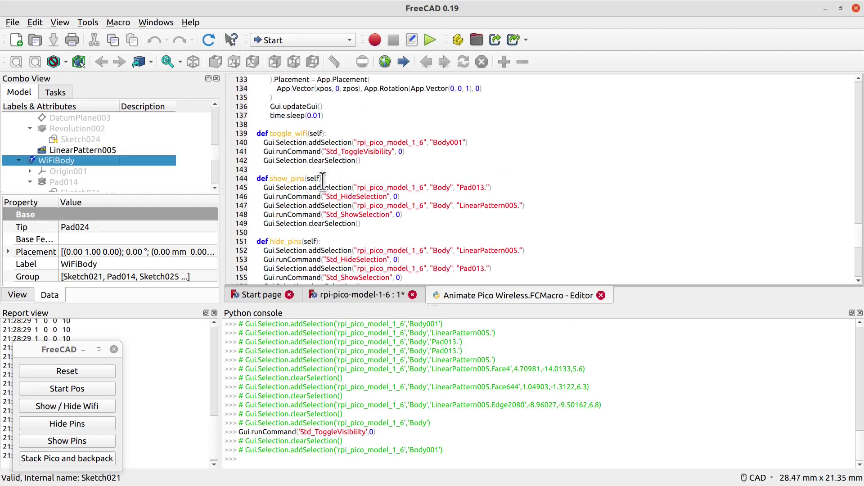
{"action": "scroll", "coordinate": [322, 252], "scroll_direction": "down", "scroll_amount": 1}
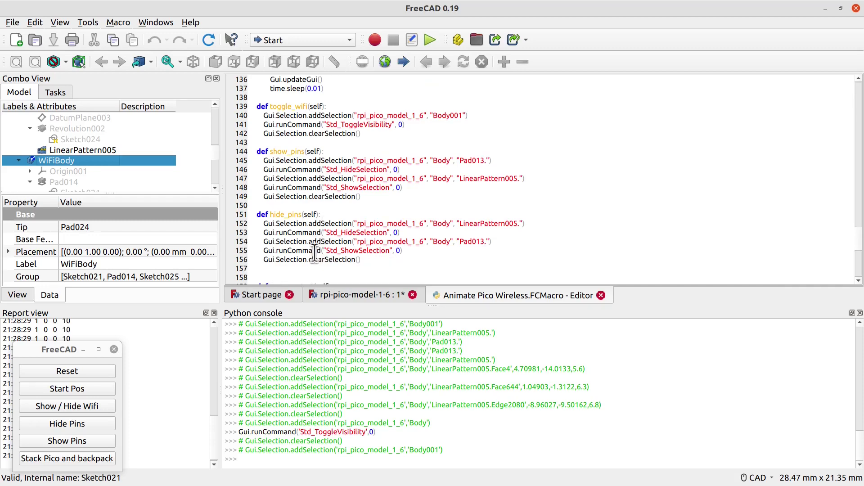
{"action": "left_click_drag", "start_coordinate": [217, 149], "coordinate": [220, 123]}
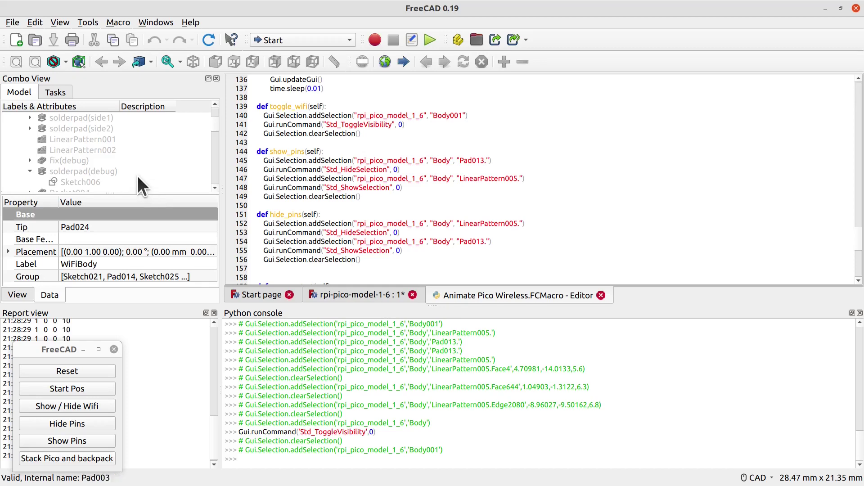
{"action": "scroll", "coordinate": [136, 173], "scroll_direction": "down", "scroll_amount": 5}
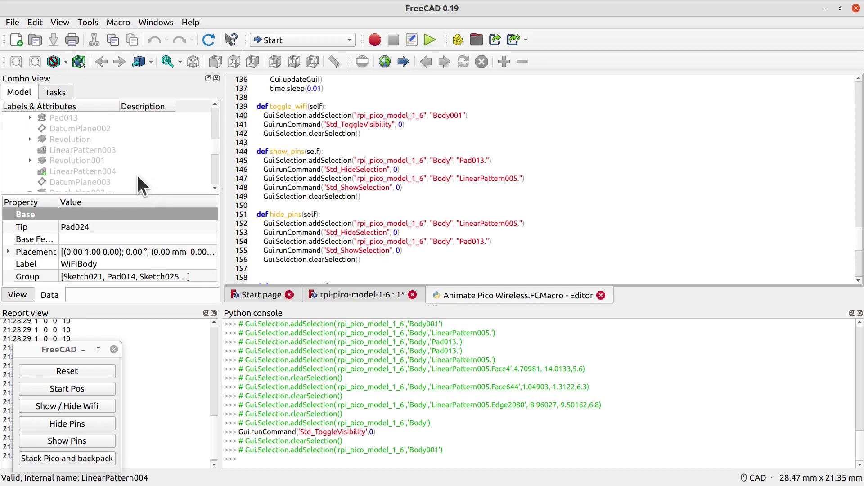
{"action": "scroll", "coordinate": [137, 173], "scroll_direction": "down", "scroll_amount": 1}
{"action": "left_click", "coordinate": [137, 178]}
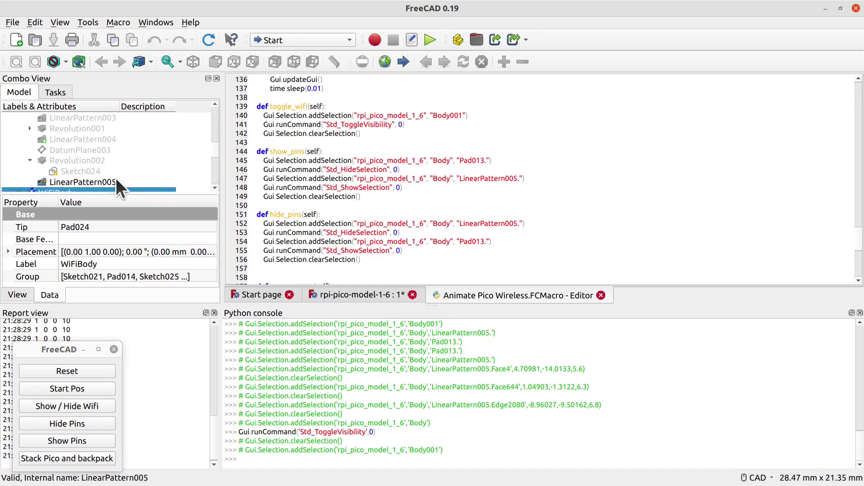
{"action": "scroll", "coordinate": [216, 153], "scroll_direction": "down", "scroll_amount": 1}
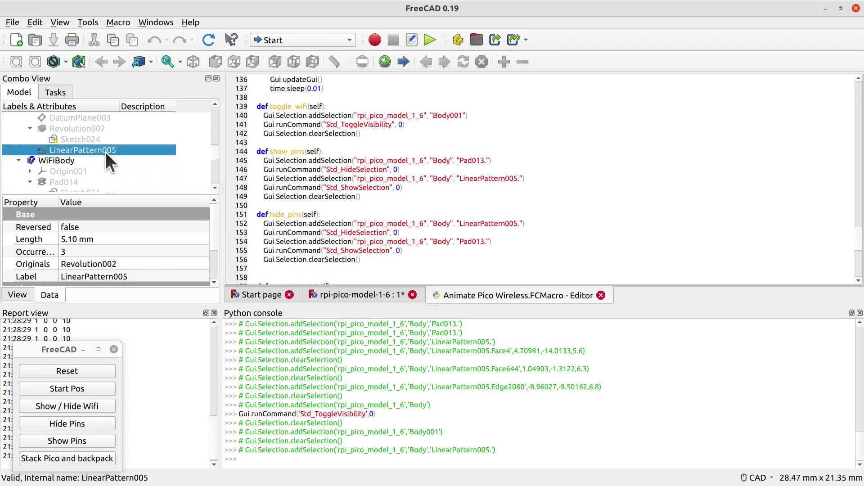
In the 3D view, select LinearPattern005 in the tree and toggle its visibility with Space.
{"action": "left_click", "coordinate": [342, 293]}
{"action": "left_click", "coordinate": [56, 160]}
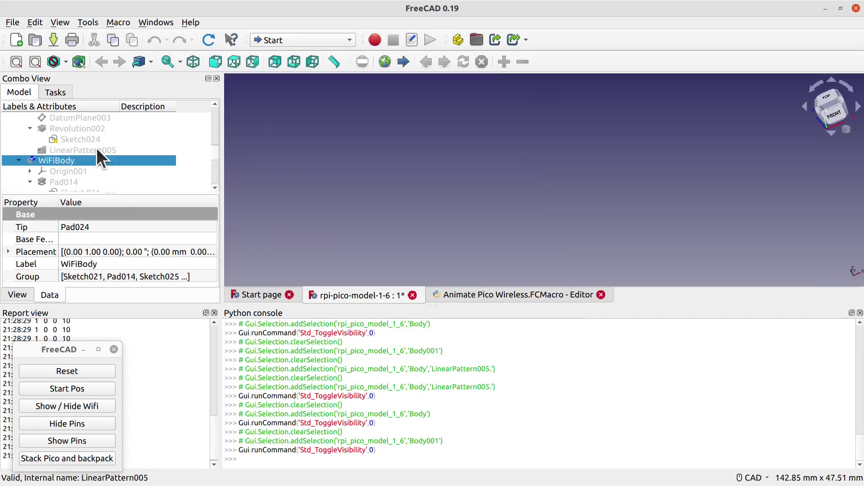
{"action": "left_click", "coordinate": [96, 150]}
{"action": "key", "text": "space"}
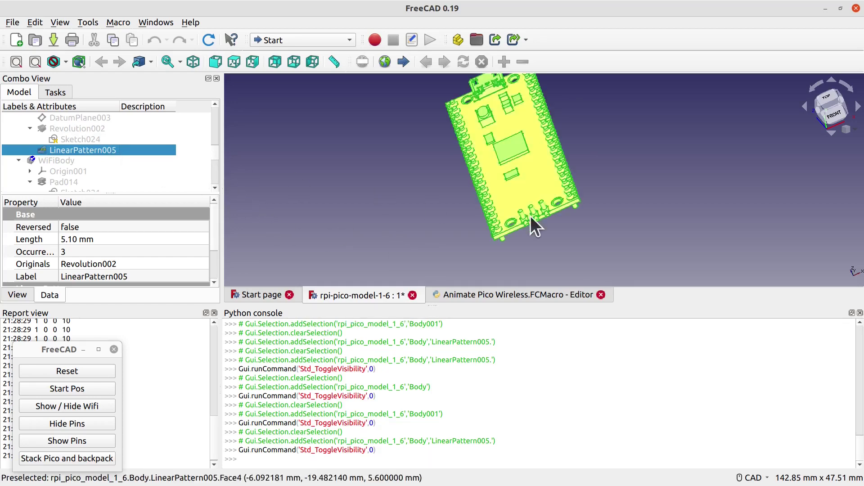
{"action": "left_click", "coordinate": [467, 227]}
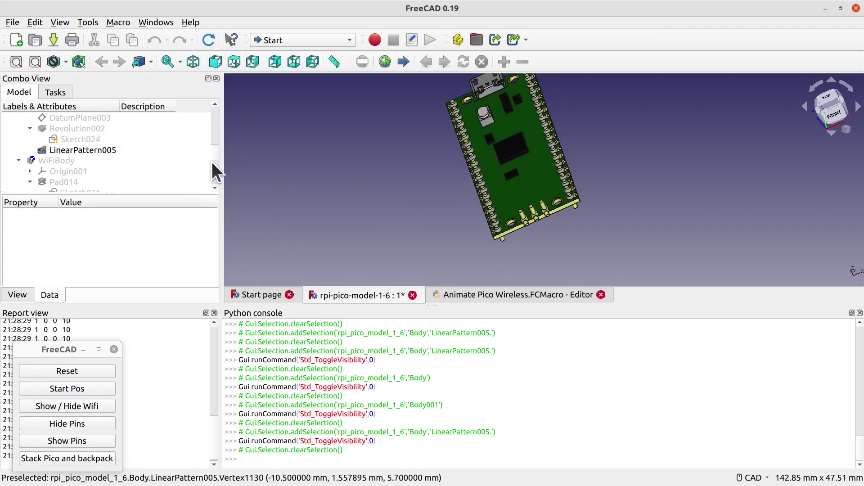
Toggle Pad013's visibility from the model tree and reselect it.
{"action": "left_click", "coordinate": [433, 295]}
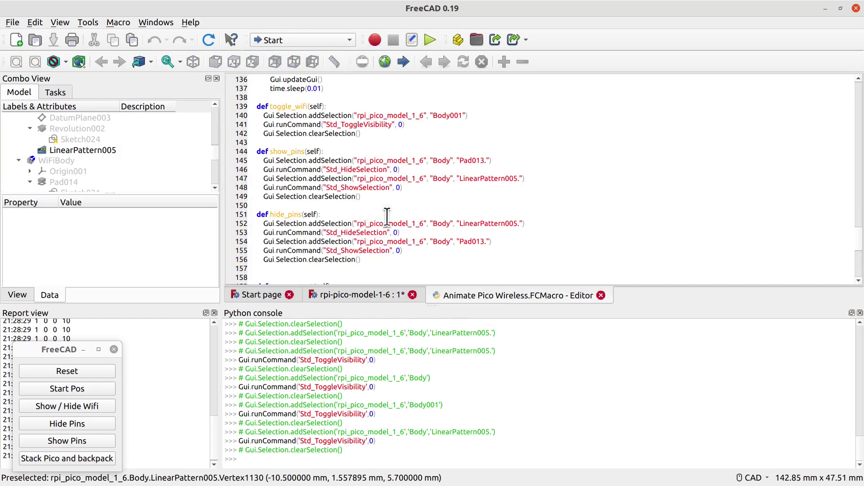
{"action": "left_click", "coordinate": [371, 296]}
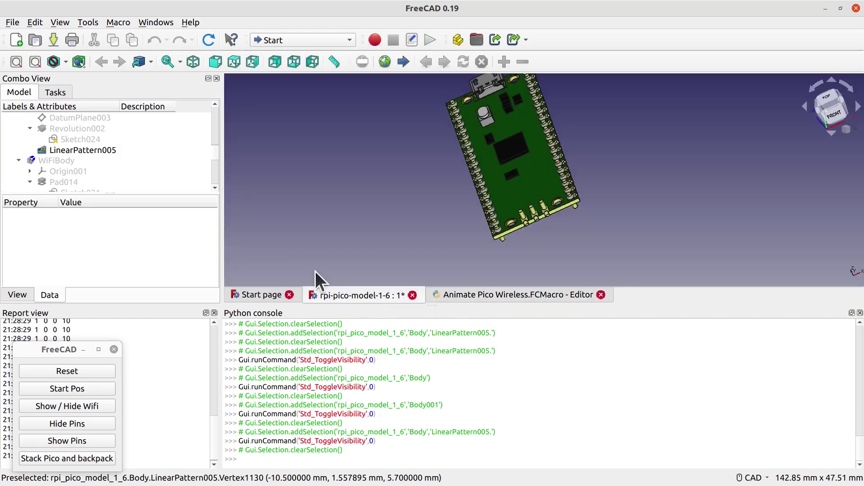
{"action": "scroll", "coordinate": [218, 146], "scroll_direction": "up", "scroll_amount": 2}
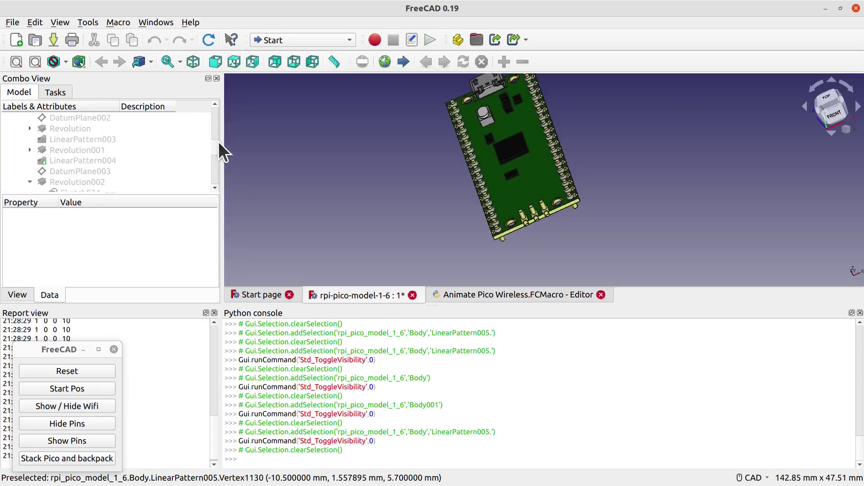
{"action": "scroll", "coordinate": [219, 143], "scroll_direction": "up", "scroll_amount": 2}
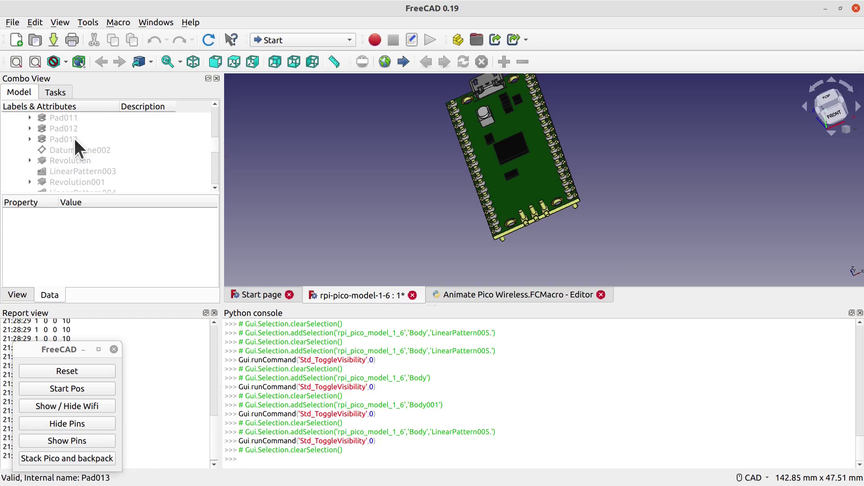
{"action": "left_click", "coordinate": [74, 140]}
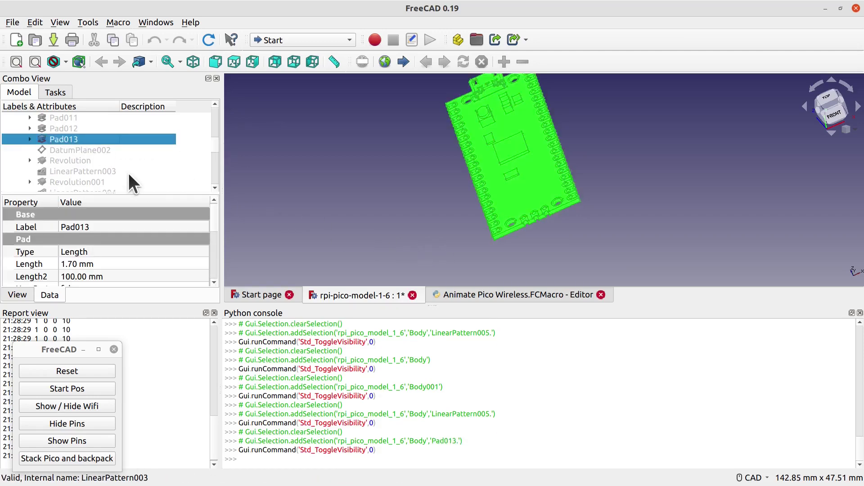
{"action": "key", "text": "space"}
{"action": "left_click", "coordinate": [573, 221]}
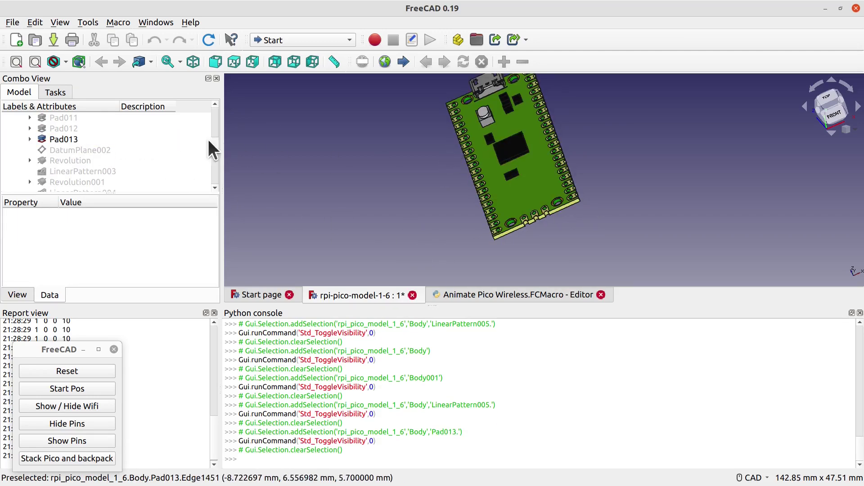
{"action": "left_click", "coordinate": [64, 139]}
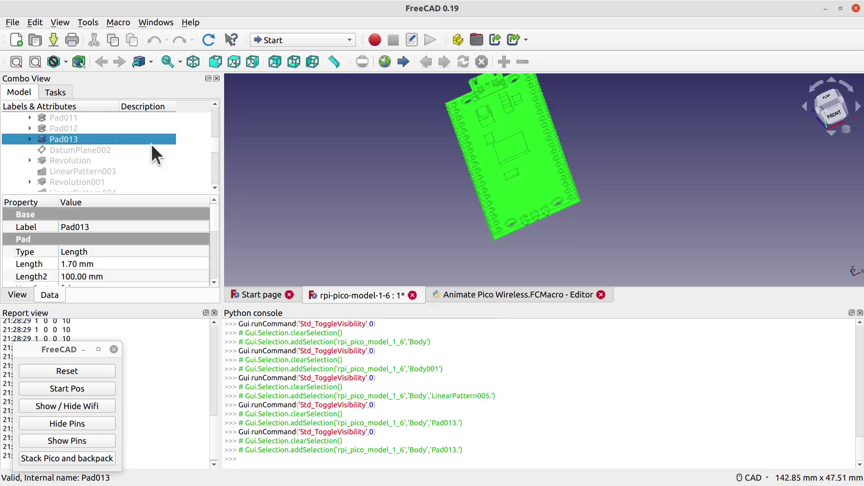
Turn the LinearPattern005 header pins back on and orbit the board to show them.
{"action": "scroll", "coordinate": [212, 148], "scroll_direction": "down", "scroll_amount": 2}
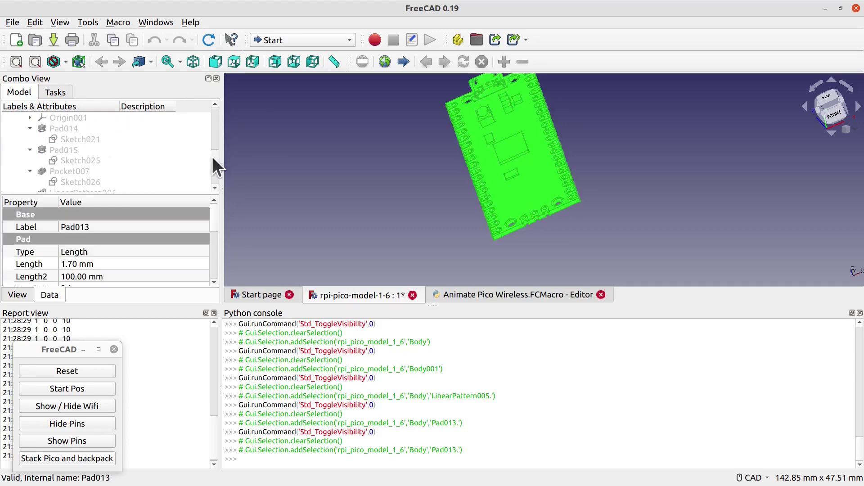
{"action": "left_click", "coordinate": [108, 182]}
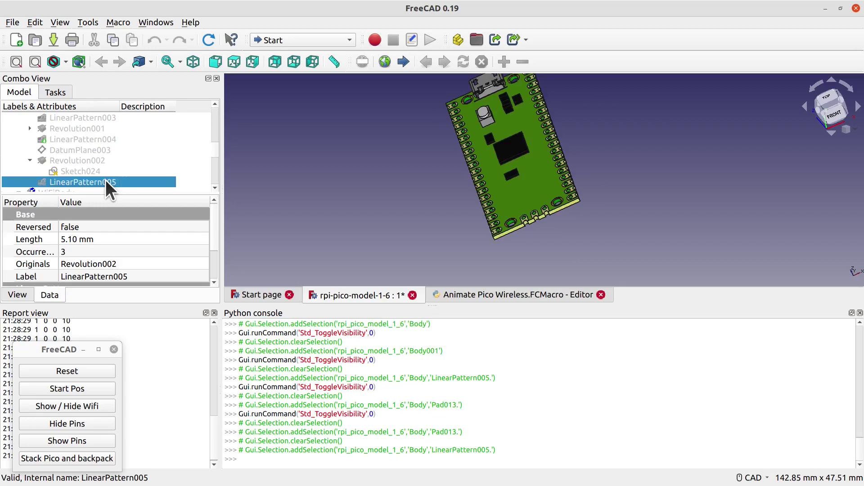
{"action": "key", "text": "space"}
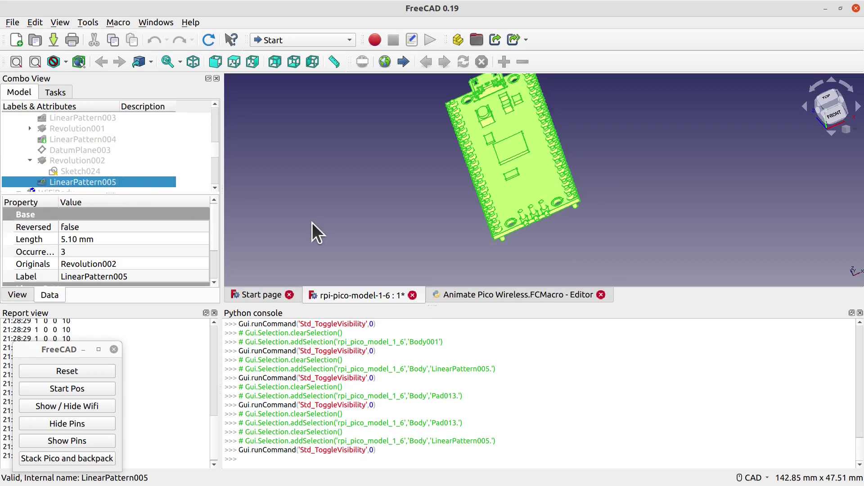
{"action": "left_click", "coordinate": [347, 216]}
{"action": "middle_click_drag", "start_coordinate": [633, 218], "coordinate": [590, 233]}
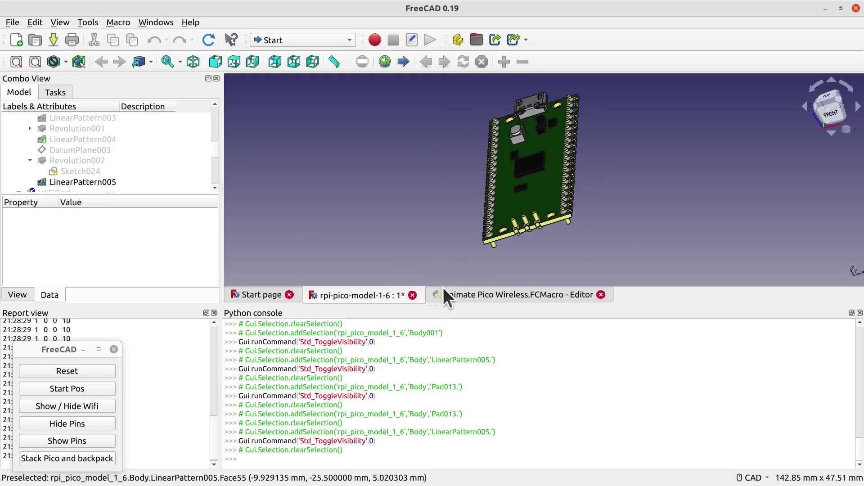
{"action": "left_click", "coordinate": [486, 298]}
Scroll the Animate Pico Wireless macro up to the MyWindow class that wires each panel button.
{"action": "scroll", "coordinate": [417, 225], "scroll_direction": "down", "scroll_amount": 4}
{"action": "left_click", "coordinate": [418, 252]}
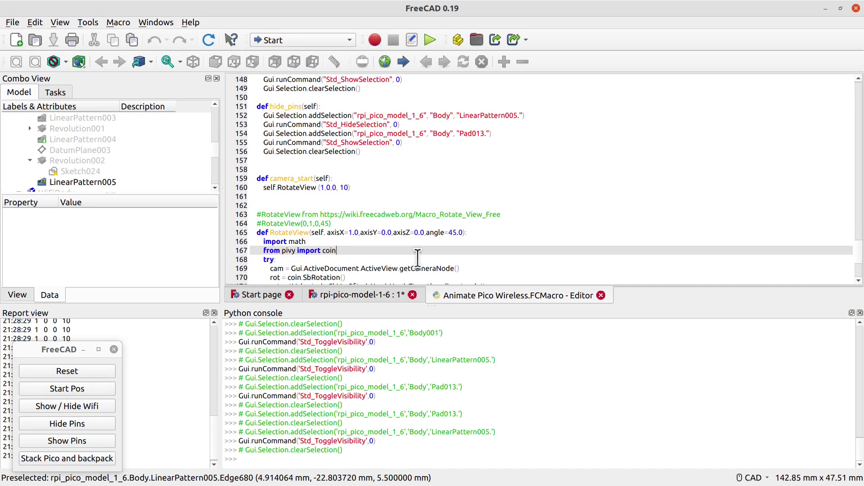
{"action": "scroll", "coordinate": [418, 258], "scroll_direction": "down", "scroll_amount": 4}
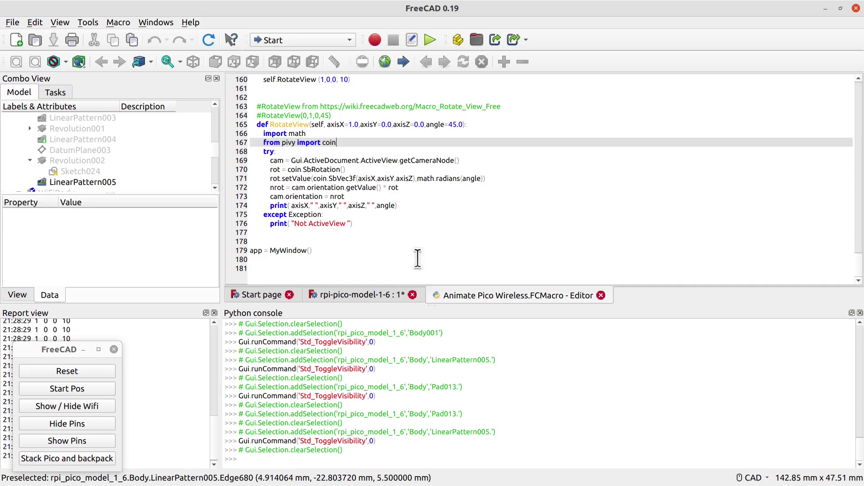
{"action": "scroll", "coordinate": [418, 258], "scroll_direction": "up", "scroll_amount": 11}
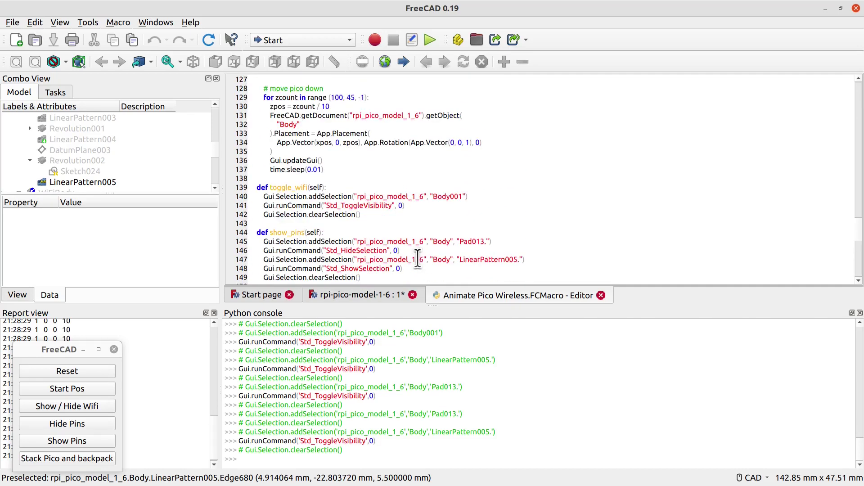
{"action": "scroll", "coordinate": [417, 258], "scroll_direction": "up", "scroll_amount": 1}
{"action": "scroll", "coordinate": [418, 258], "scroll_direction": "up", "scroll_amount": 2}
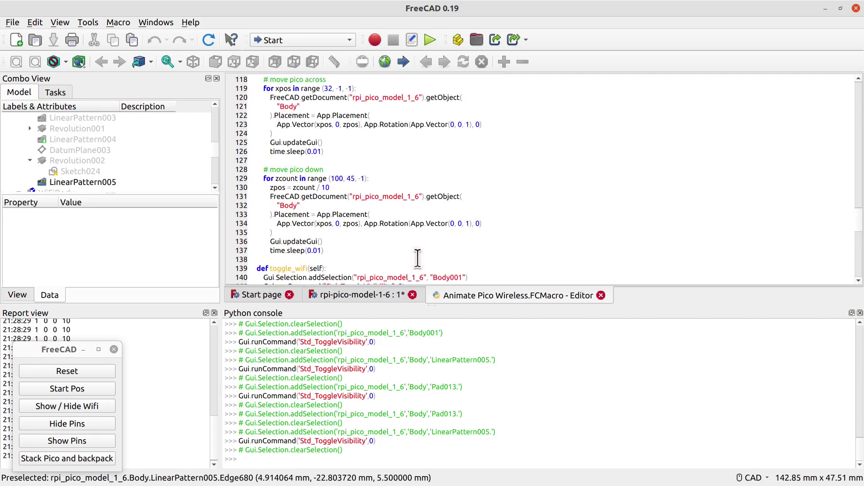
{"action": "scroll", "coordinate": [336, 251], "scroll_direction": "up", "scroll_amount": 5}
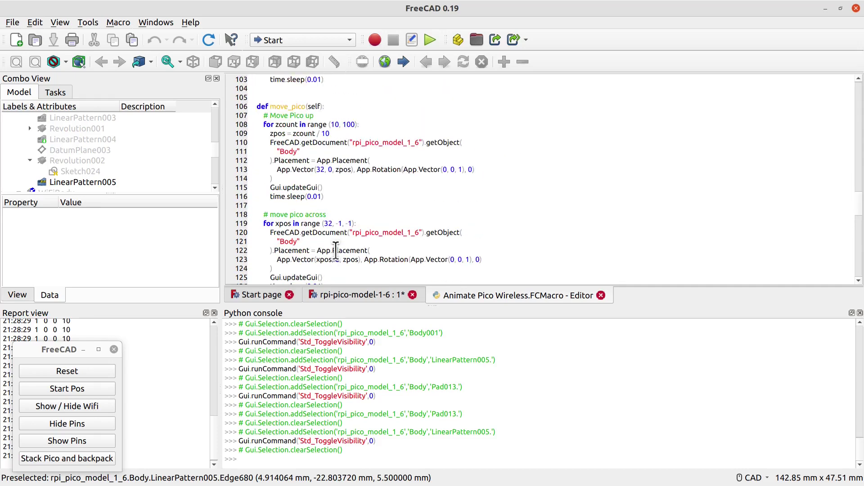
{"action": "scroll", "coordinate": [335, 251], "scroll_direction": "up", "scroll_amount": 14}
{"action": "scroll", "coordinate": [342, 253], "scroll_direction": "up", "scroll_amount": 6}
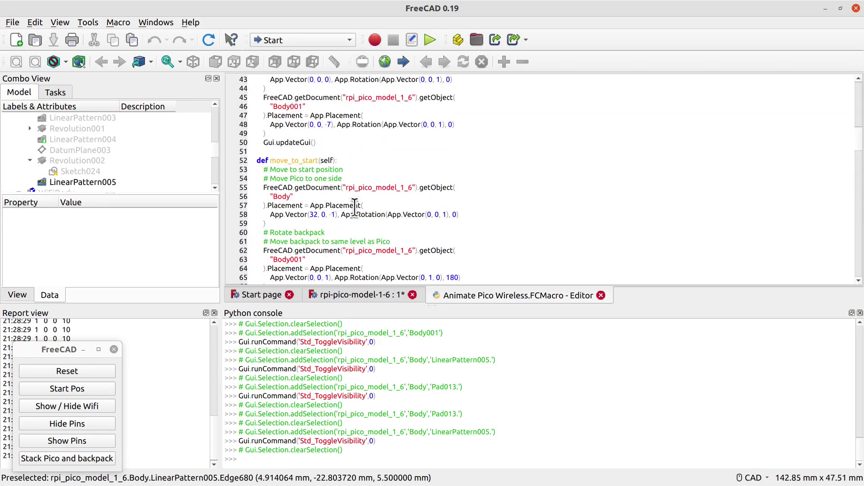
{"action": "scroll", "coordinate": [341, 210], "scroll_direction": "down", "scroll_amount": 2}
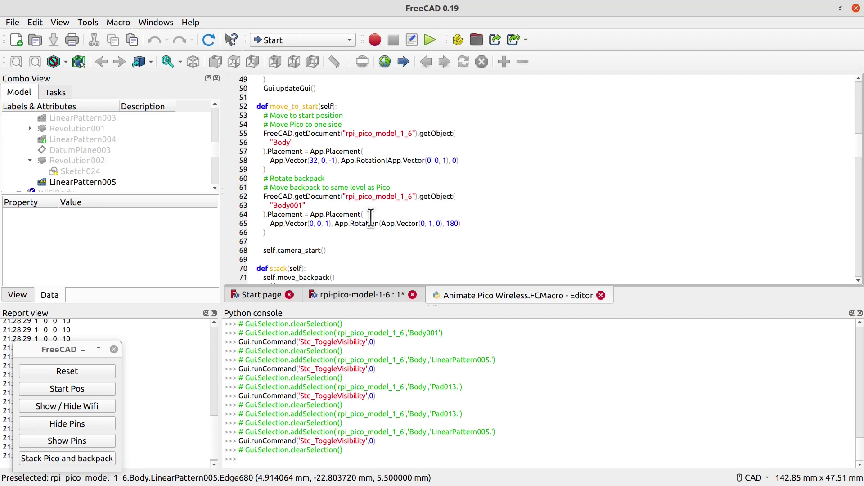
{"action": "scroll", "coordinate": [370, 218], "scroll_direction": "up", "scroll_amount": 3}
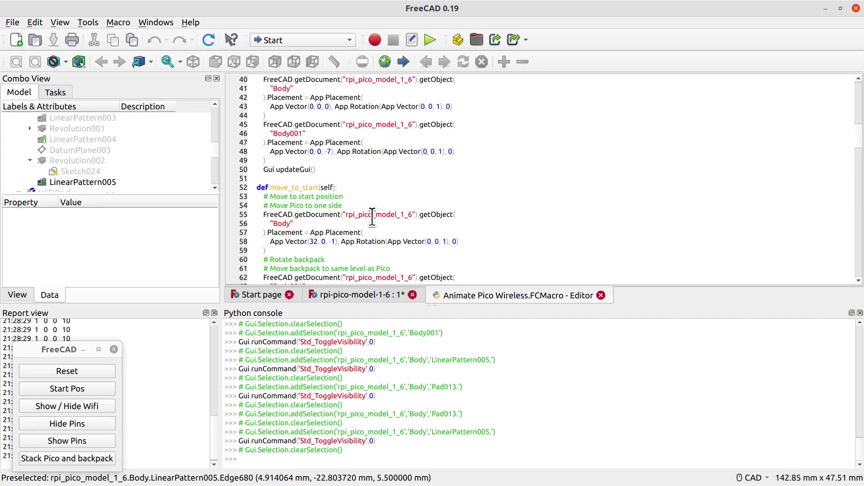
{"action": "scroll", "coordinate": [373, 218], "scroll_direction": "up", "scroll_amount": 1}
{"action": "scroll", "coordinate": [372, 218], "scroll_direction": "up", "scroll_amount": 3}
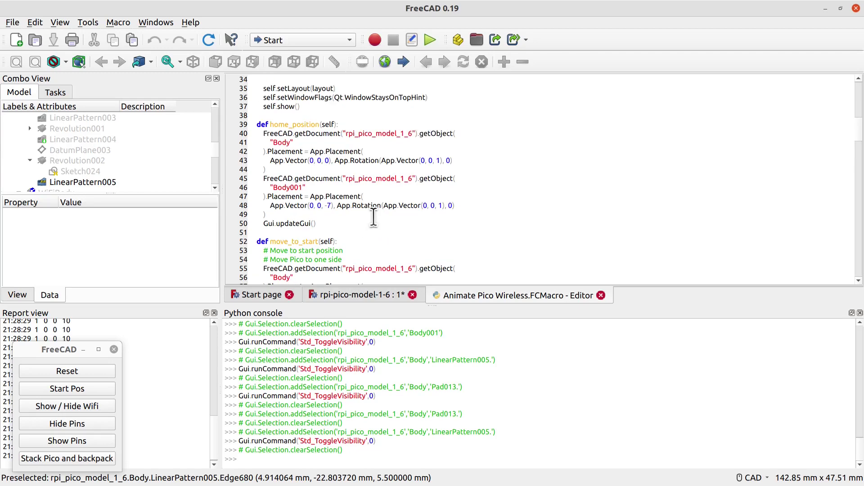
{"action": "scroll", "coordinate": [368, 219], "scroll_direction": "up", "scroll_amount": 9}
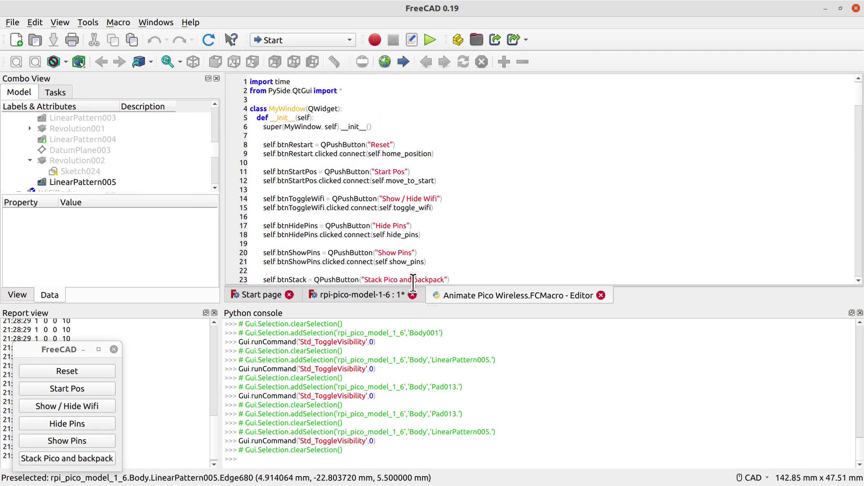
{"action": "left_click", "coordinate": [453, 283]}
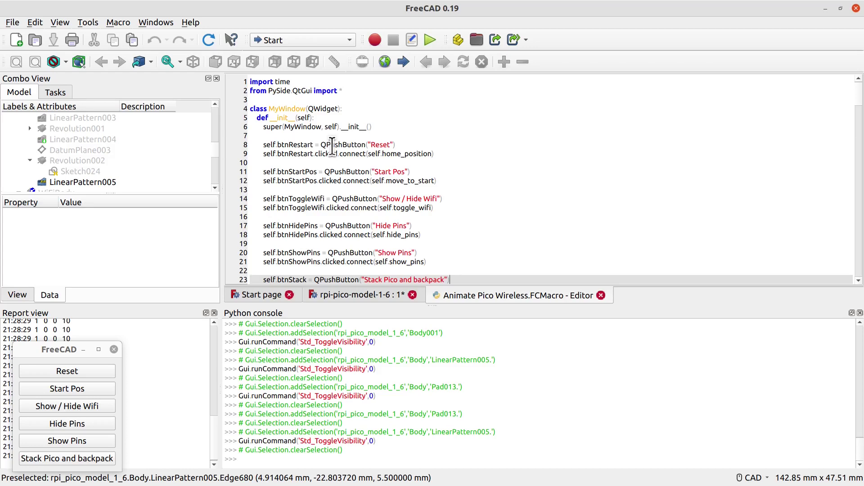
{"action": "scroll", "coordinate": [332, 147], "scroll_direction": "down", "scroll_amount": 1}
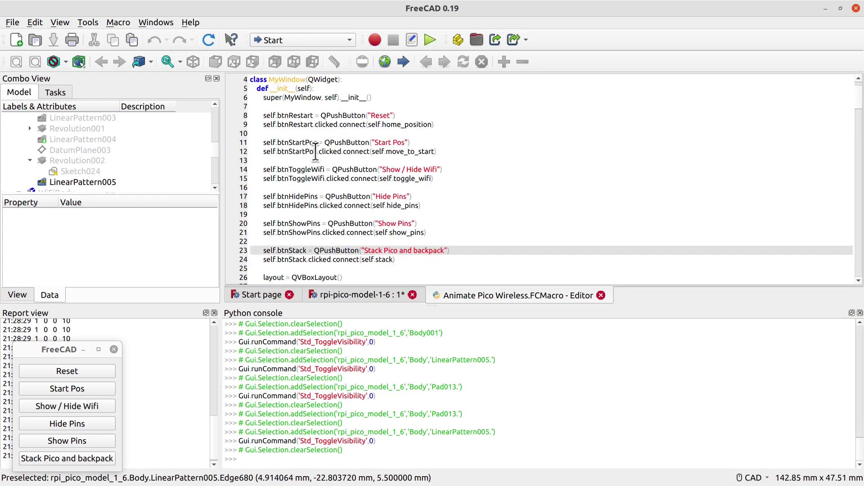
{"action": "scroll", "coordinate": [353, 234], "scroll_direction": "down", "scroll_amount": 1}
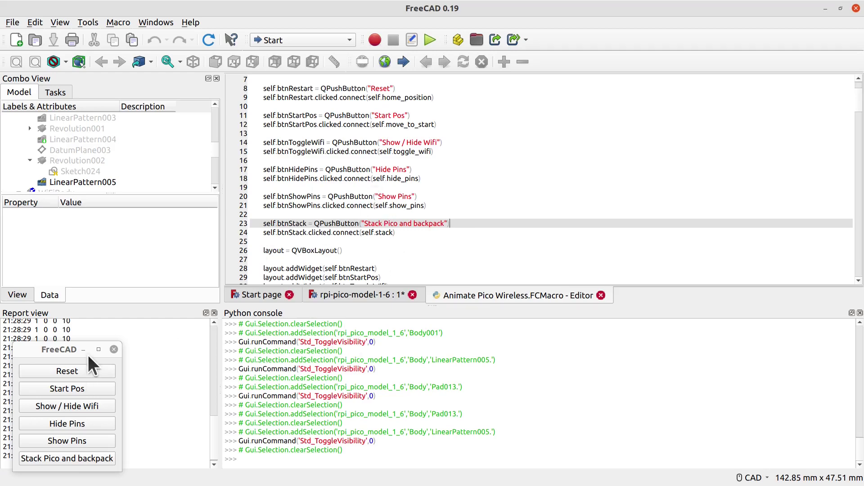
Move the Pico button panel beside the code and scroll down to home_position.
{"action": "left_click_drag", "start_coordinate": [36, 352], "coordinate": [554, 140]}
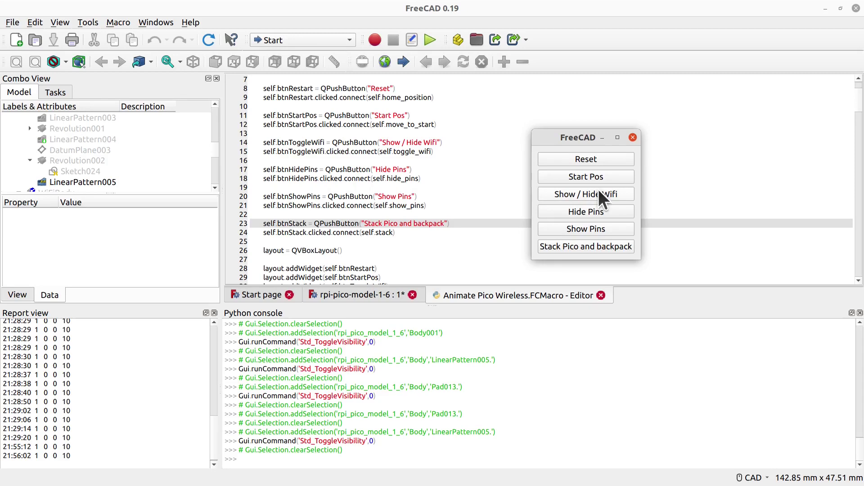
{"action": "scroll", "coordinate": [392, 232], "scroll_direction": "down", "scroll_amount": 5}
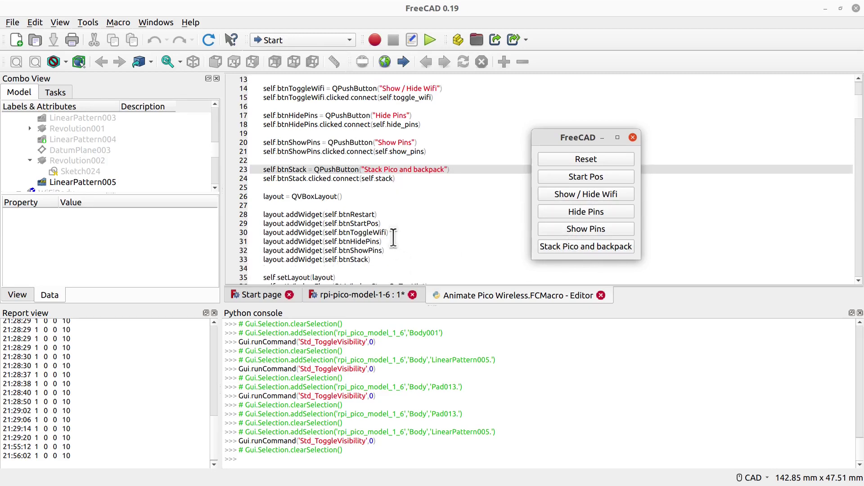
{"action": "scroll", "coordinate": [361, 199], "scroll_direction": "down", "scroll_amount": 1}
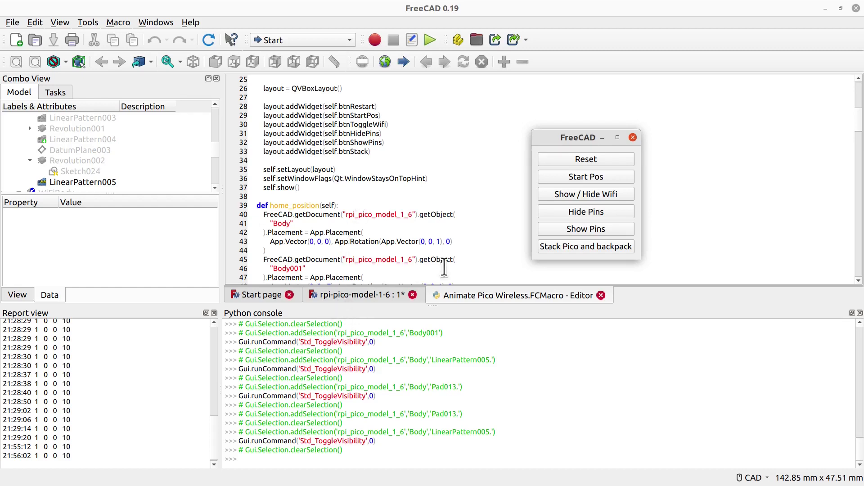
Highlight the latest Python console output, then flip to the 3D view and back to the macro.
{"action": "left_click", "coordinate": [359, 351]}
{"action": "left_click_drag", "start_coordinate": [358, 350], "coordinate": [363, 461]}
{"action": "left_click", "coordinate": [249, 458]}
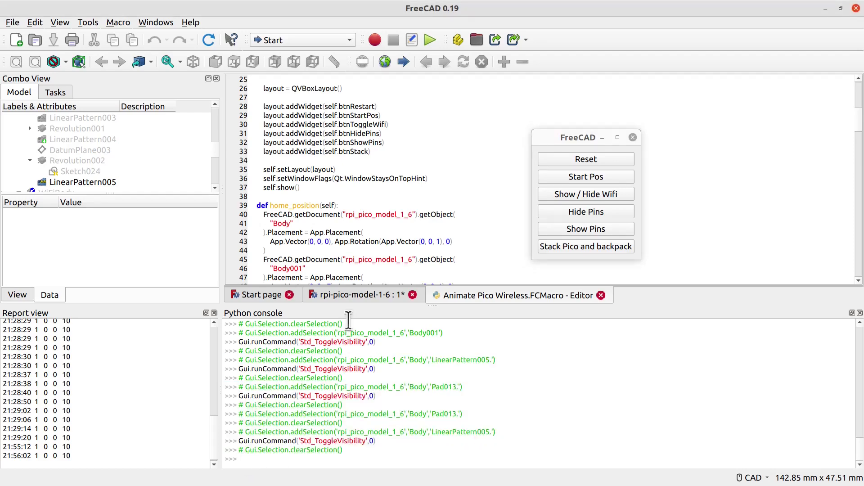
{"action": "left_click", "coordinate": [350, 295]}
{"action": "left_click", "coordinate": [486, 295]}
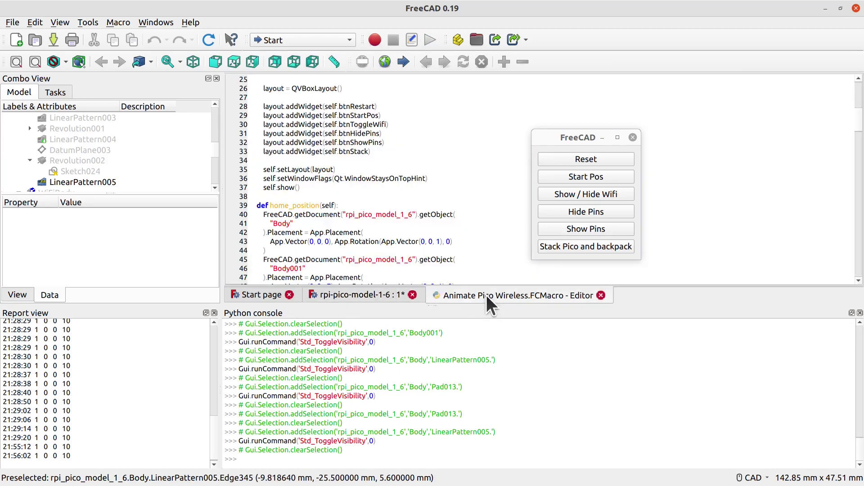
Open Macro > Macros... to list the user macros, including HidePins, ShowPins and Stack devices.
{"action": "scroll", "coordinate": [450, 180], "scroll_direction": "up", "scroll_amount": 8}
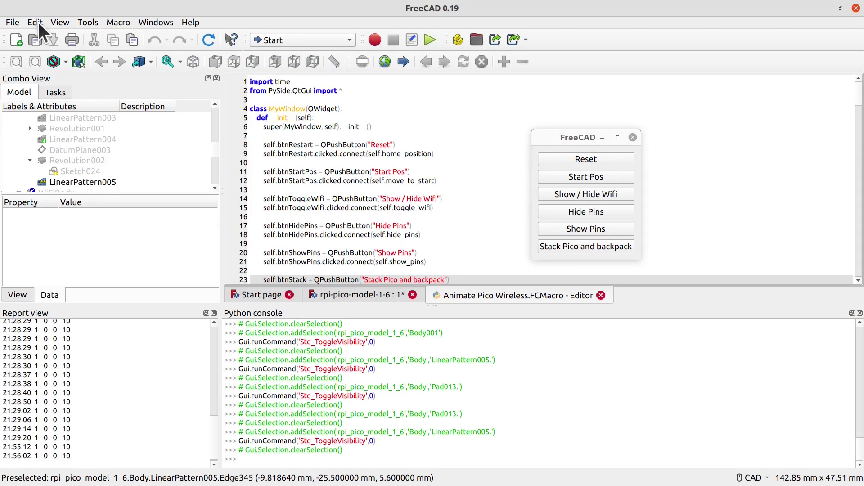
{"action": "left_click", "coordinate": [109, 20]}
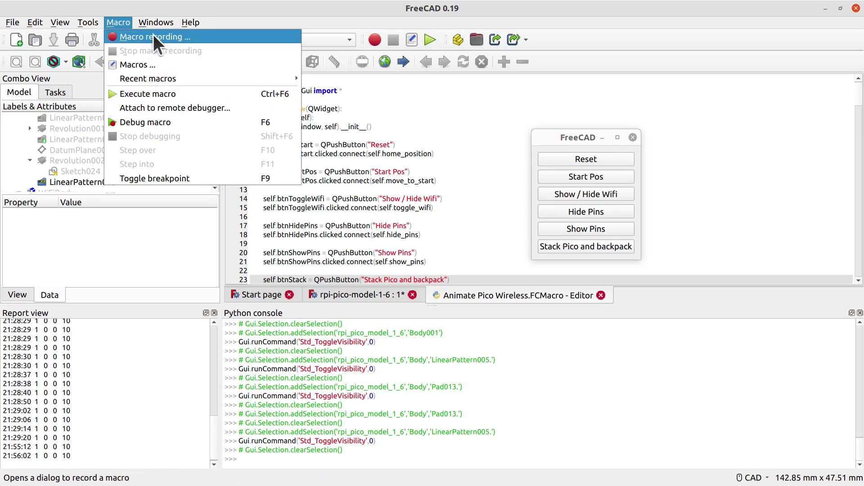
{"action": "left_click", "coordinate": [153, 64]}
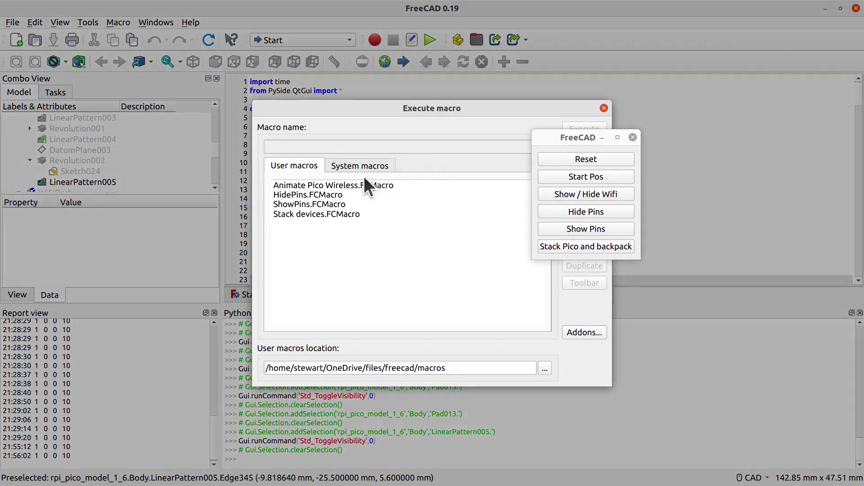